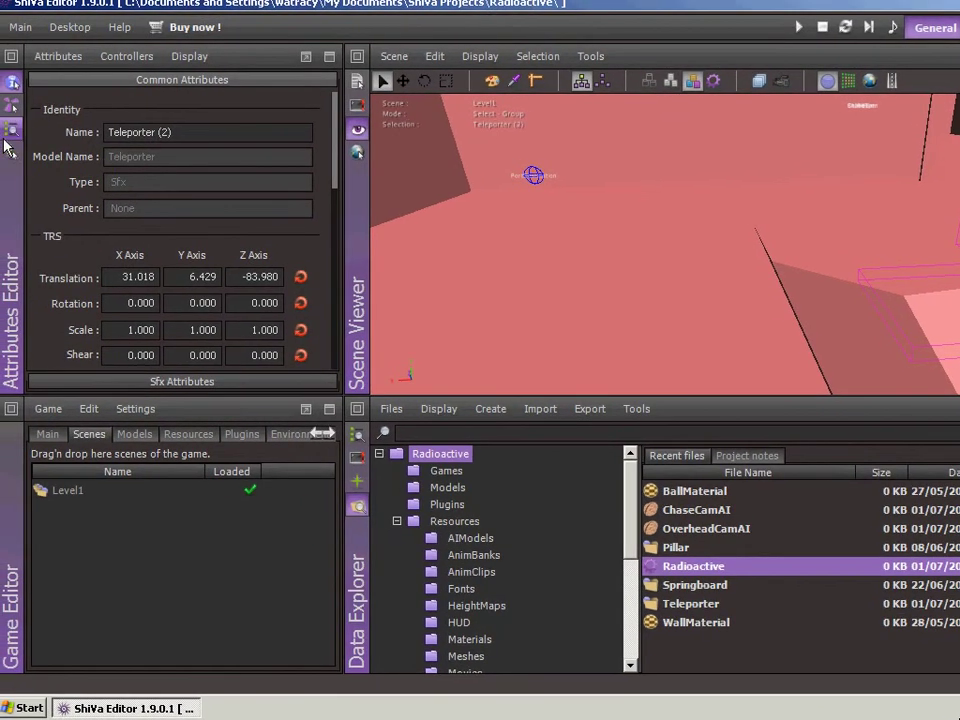
Open the TeleporterParticles particle system in the Particle Editor and play its preview.
{"action": "left_click", "coordinate": [13, 147]}
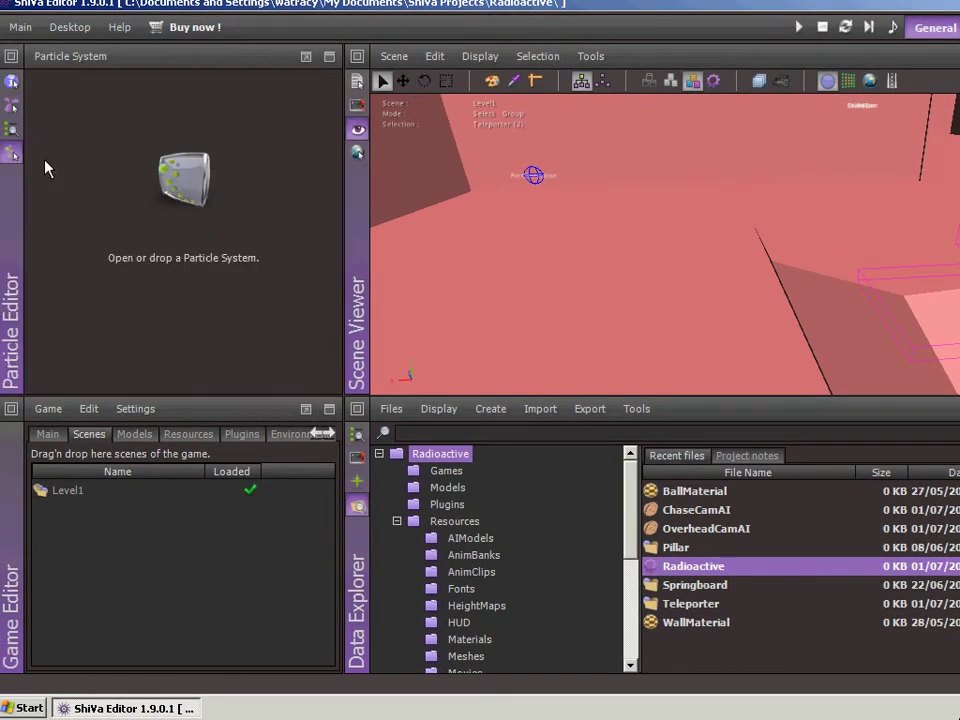
{"action": "left_click", "coordinate": [163, 190]}
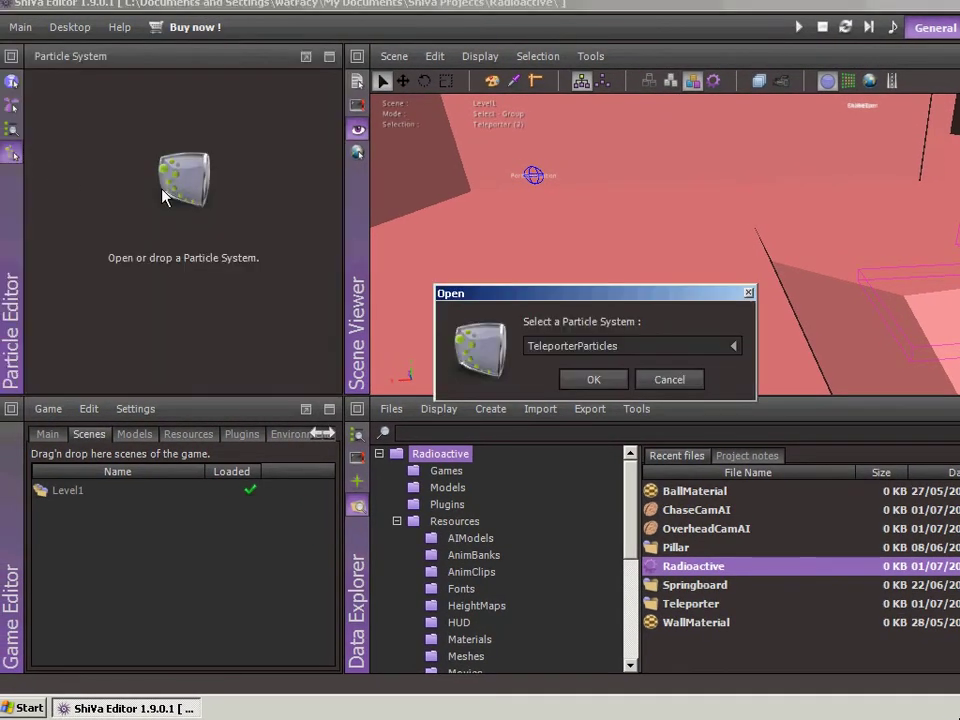
{"action": "left_click", "coordinate": [595, 379]}
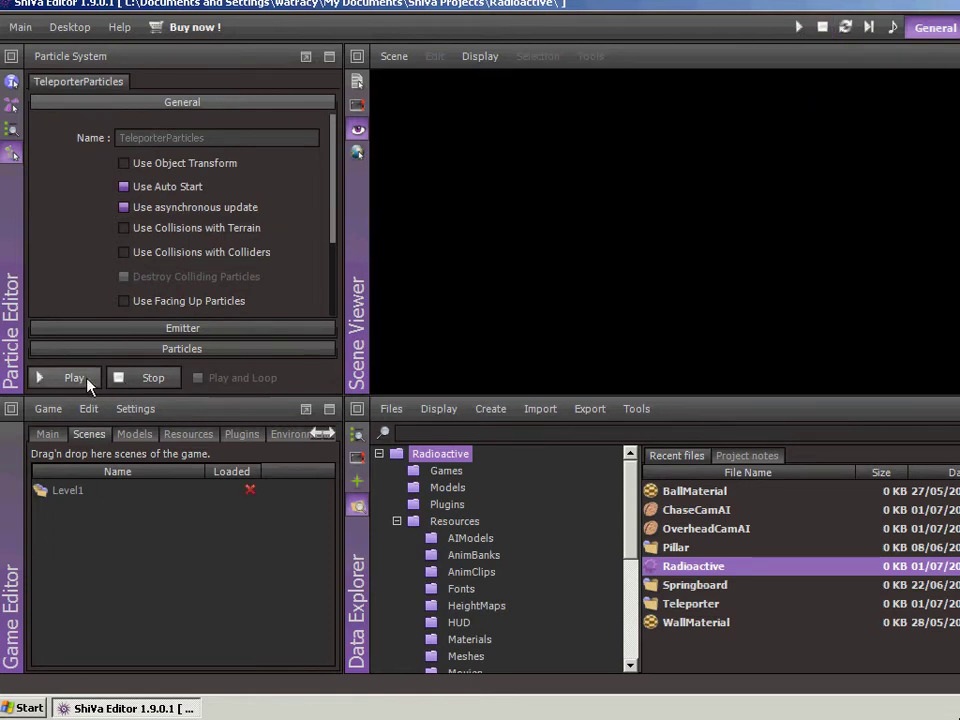
{"action": "left_click", "coordinate": [64, 377]}
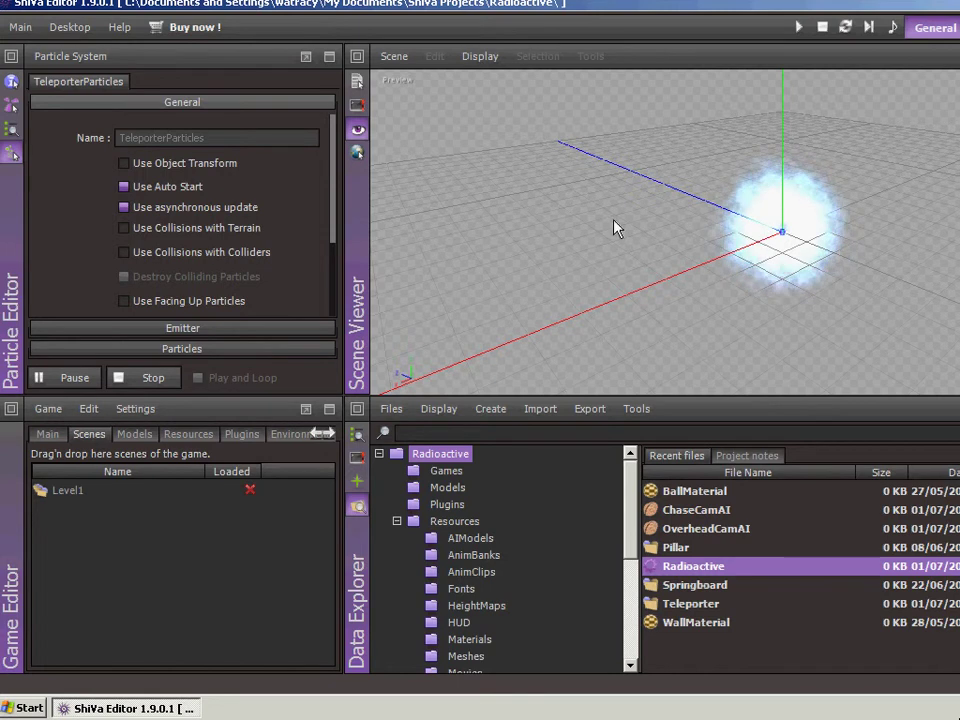
Open the TeleporterParticleHighlight particle system alongside TeleporterParticles.
{"action": "left_click", "coordinate": [55, 56]}
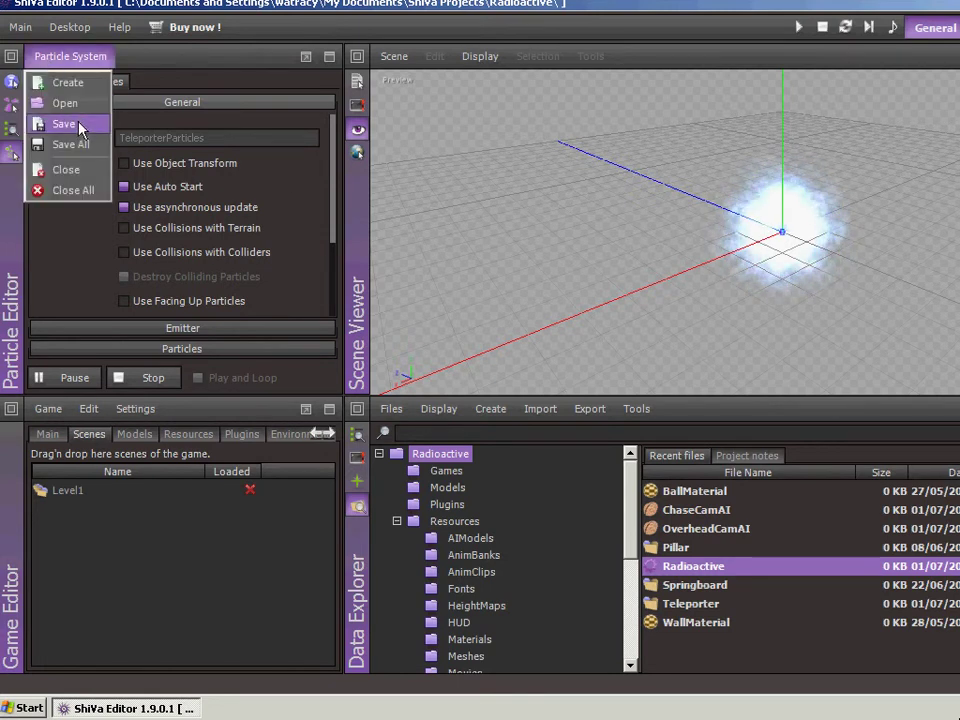
{"action": "left_click", "coordinate": [75, 101]}
{"action": "left_click", "coordinate": [715, 345]}
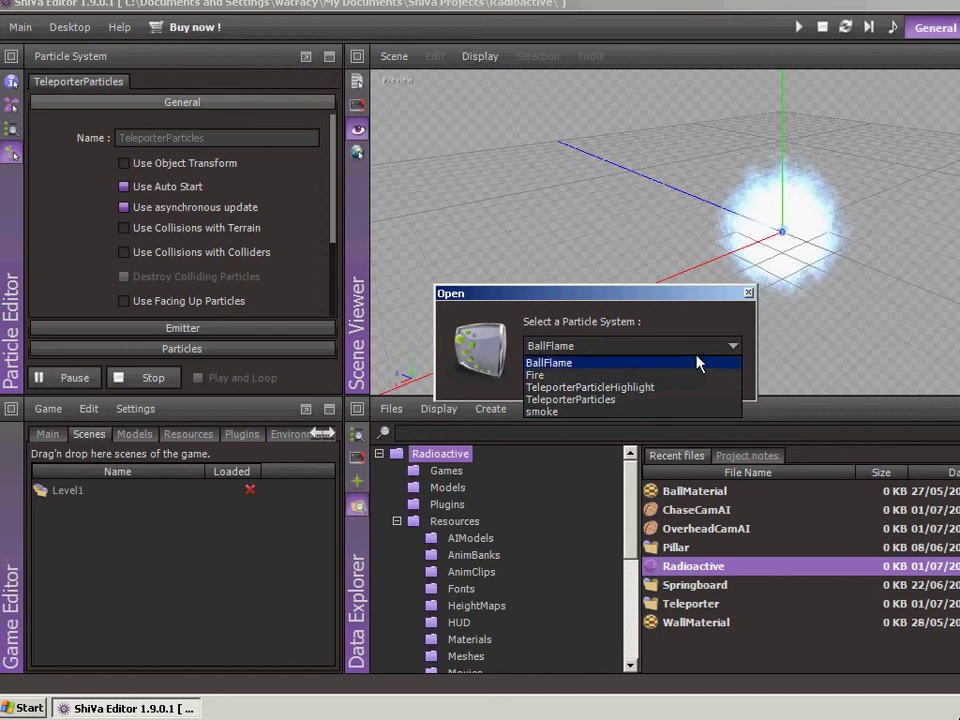
{"action": "left_click", "coordinate": [643, 387]}
{"action": "left_click", "coordinate": [593, 379]}
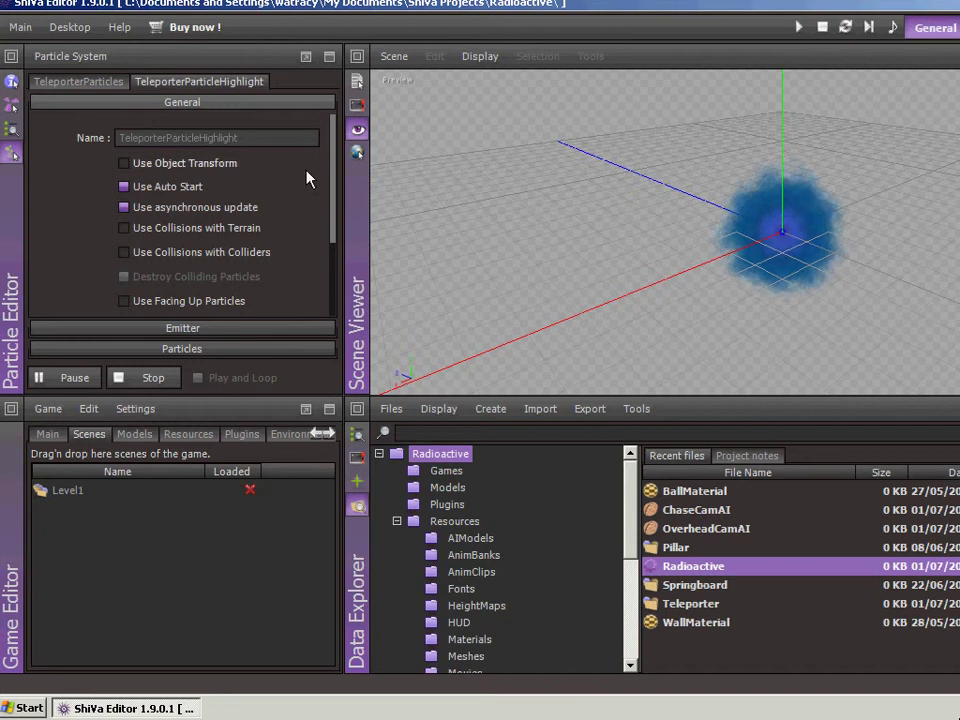
Examine TeleporterParticleHighlight's emitter type and its particle settings from generation through size.
{"action": "left_click", "coordinate": [181, 325]}
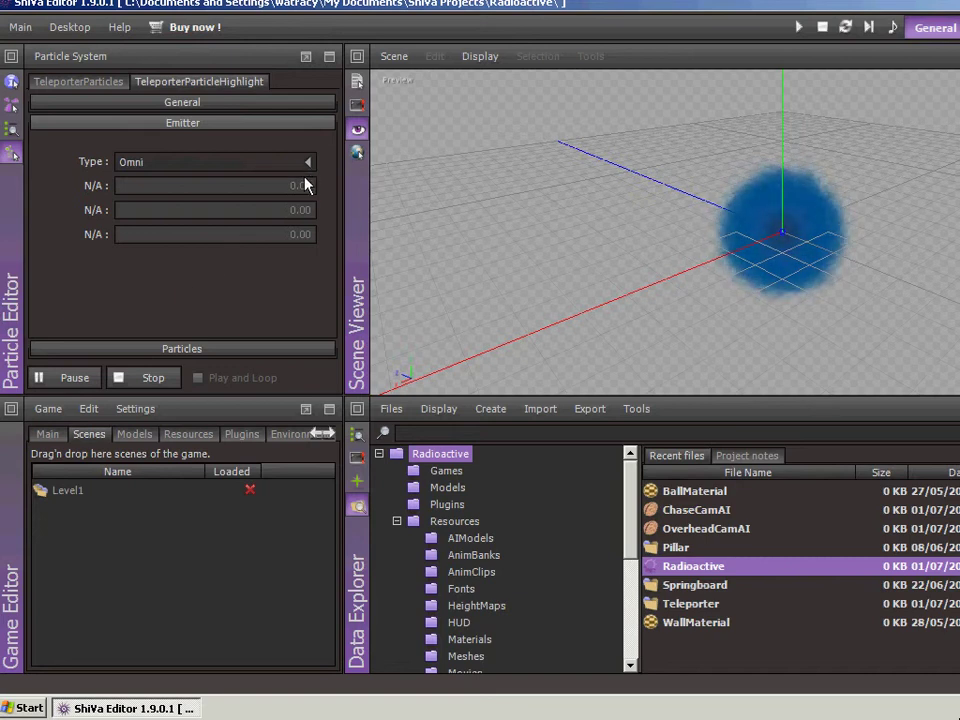
{"action": "left_click", "coordinate": [180, 348]}
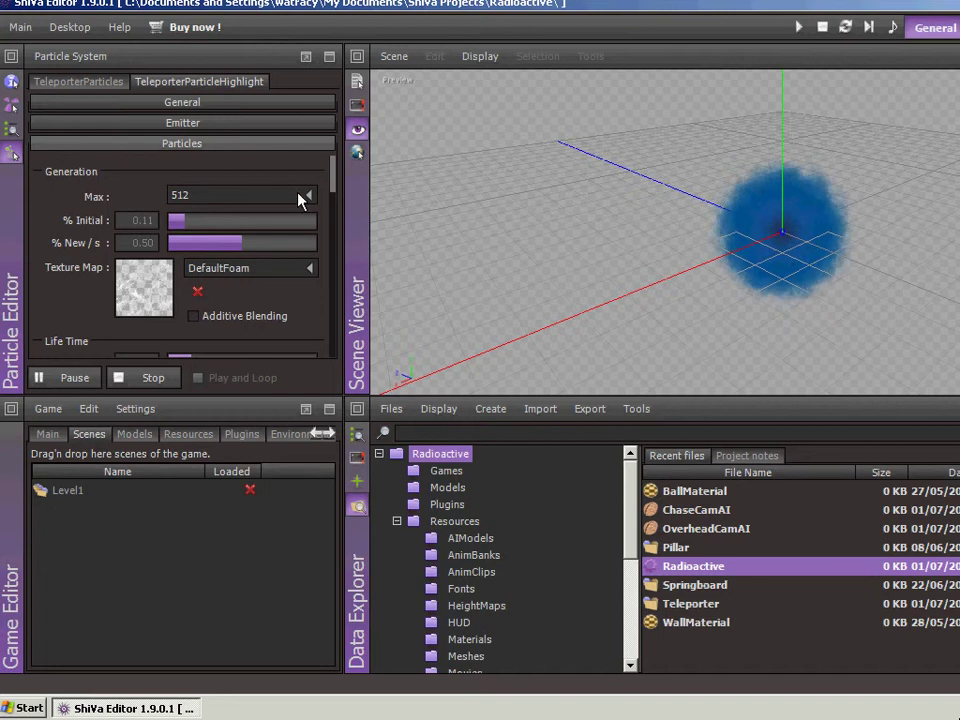
{"action": "left_click_drag", "start_coordinate": [335, 187], "coordinate": [335, 193]}
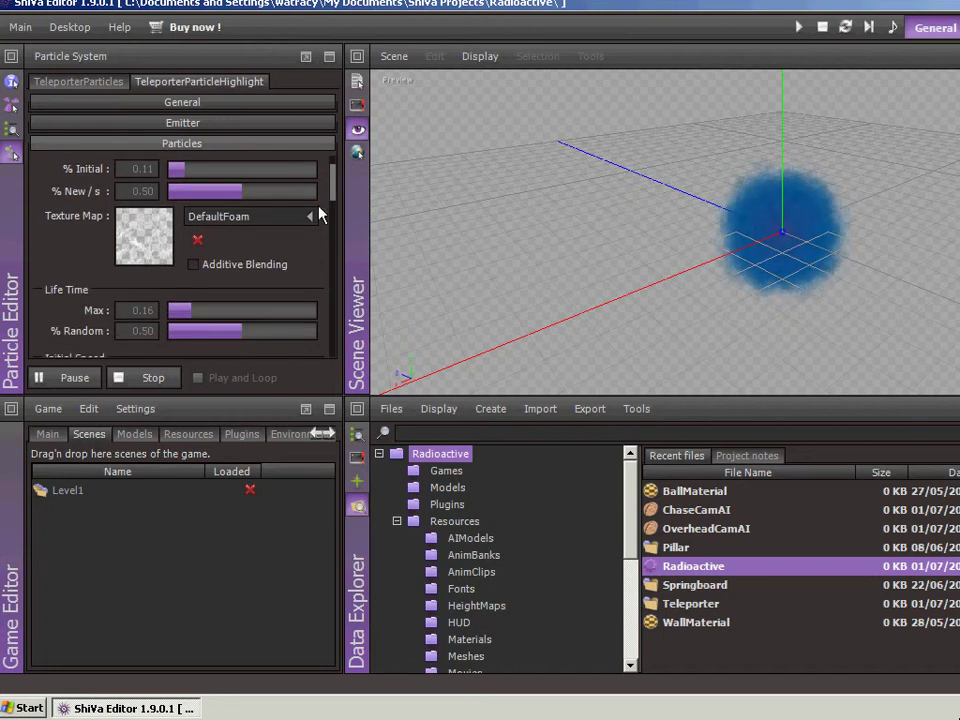
{"action": "left_click_drag", "start_coordinate": [333, 190], "coordinate": [333, 212]}
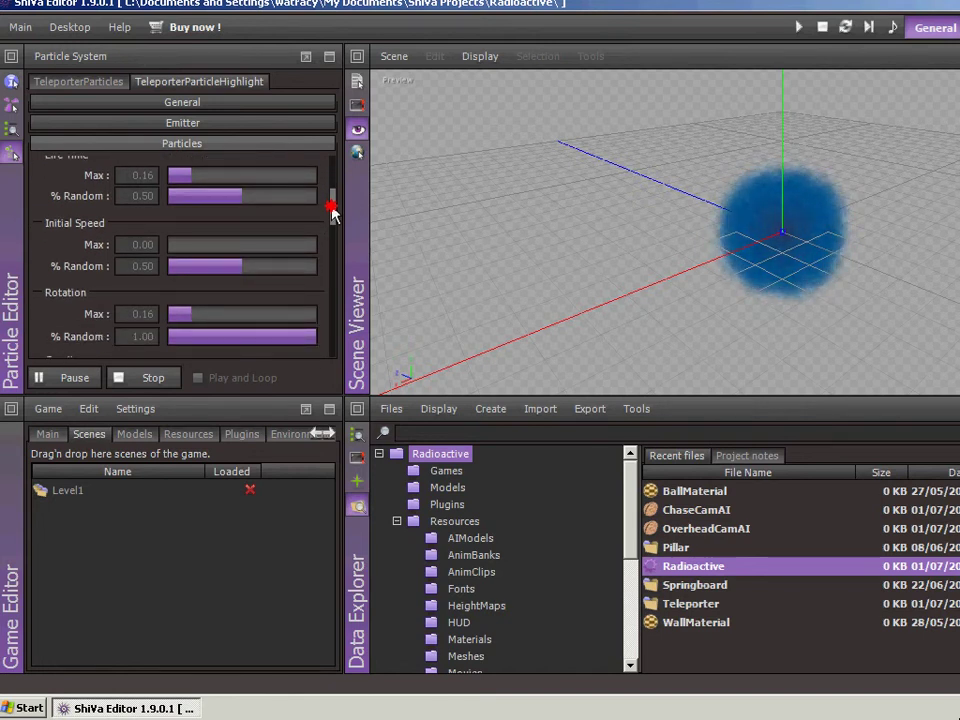
{"action": "left_click_drag", "start_coordinate": [333, 212], "coordinate": [334, 222]}
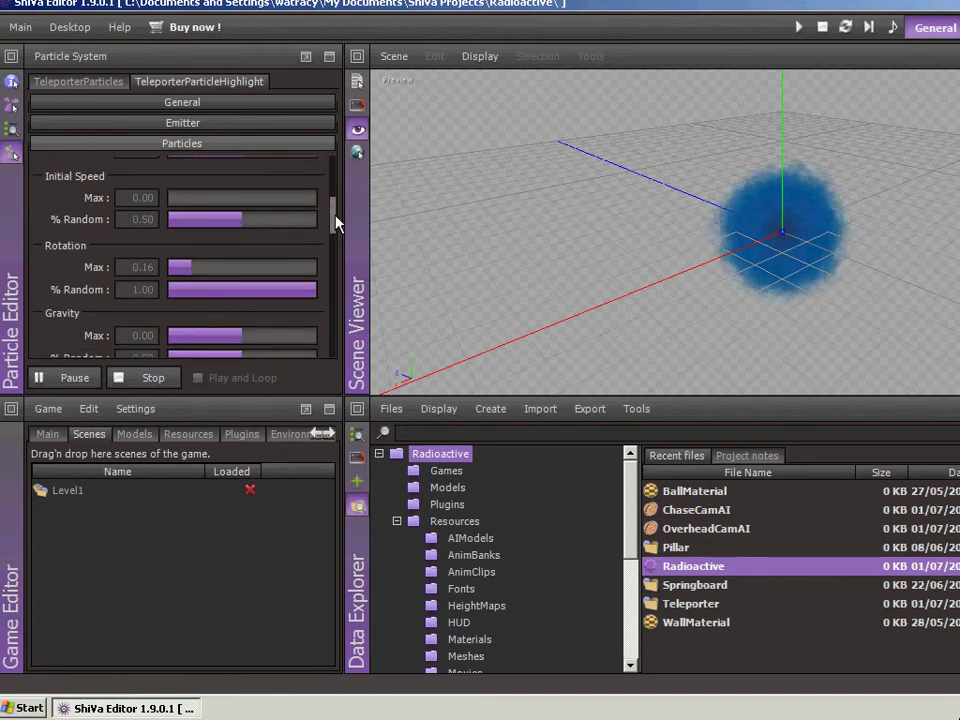
{"action": "left_click_drag", "start_coordinate": [331, 219], "coordinate": [337, 352]}
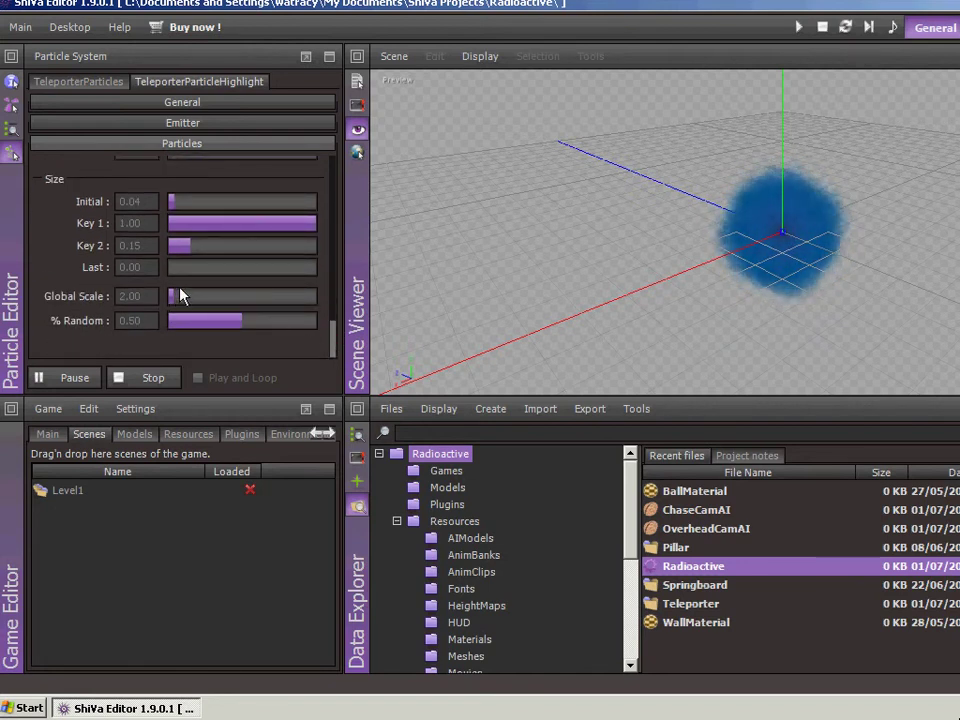
Review TeleporterParticles' emitter and its generation, color and size settings, and stop the particle preview.
{"action": "left_click", "coordinate": [73, 84]}
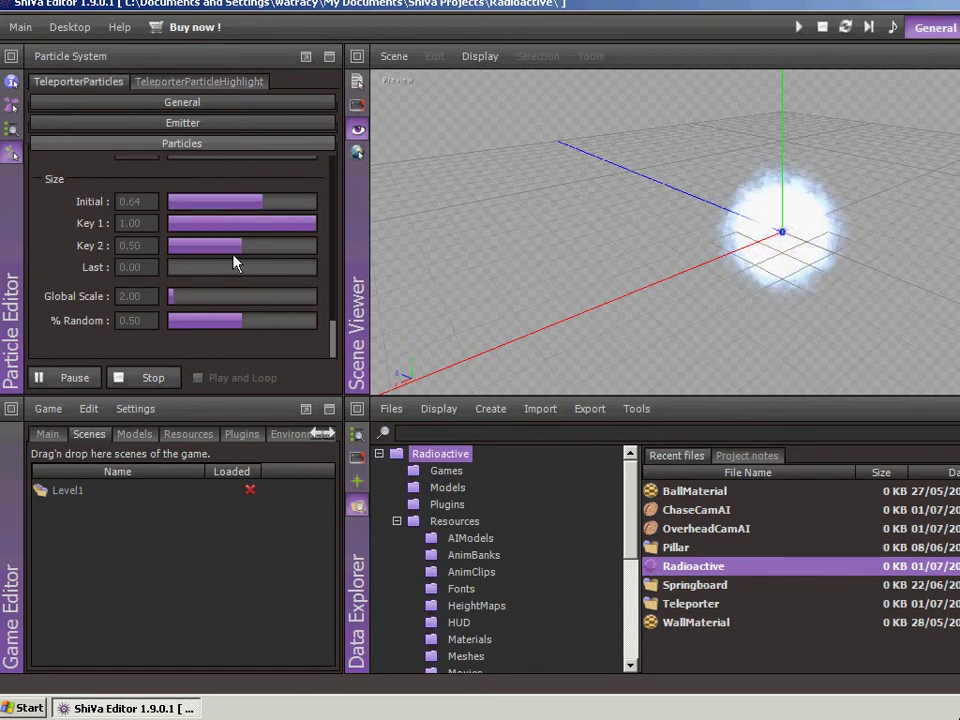
{"action": "left_click", "coordinate": [207, 124]}
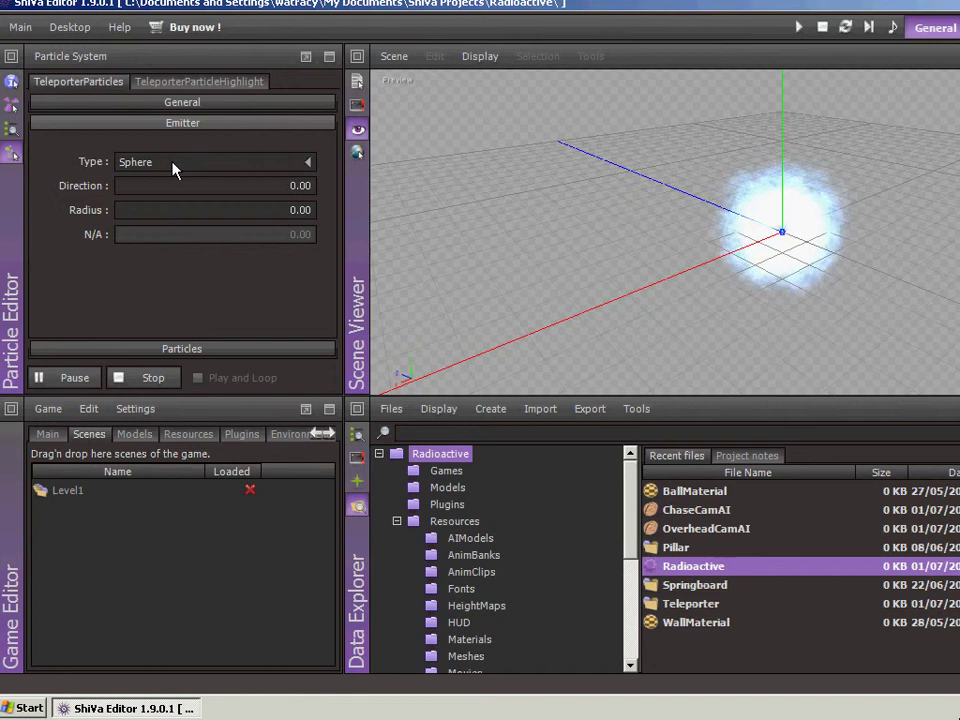
{"action": "left_click", "coordinate": [183, 349]}
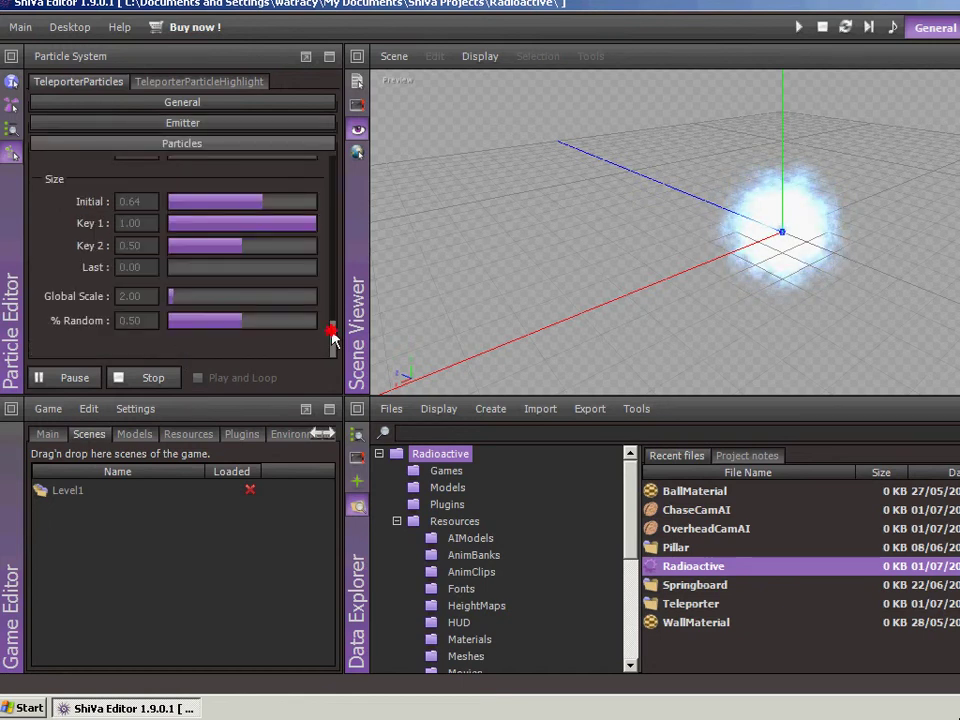
{"action": "left_click_drag", "start_coordinate": [331, 336], "coordinate": [332, 161]}
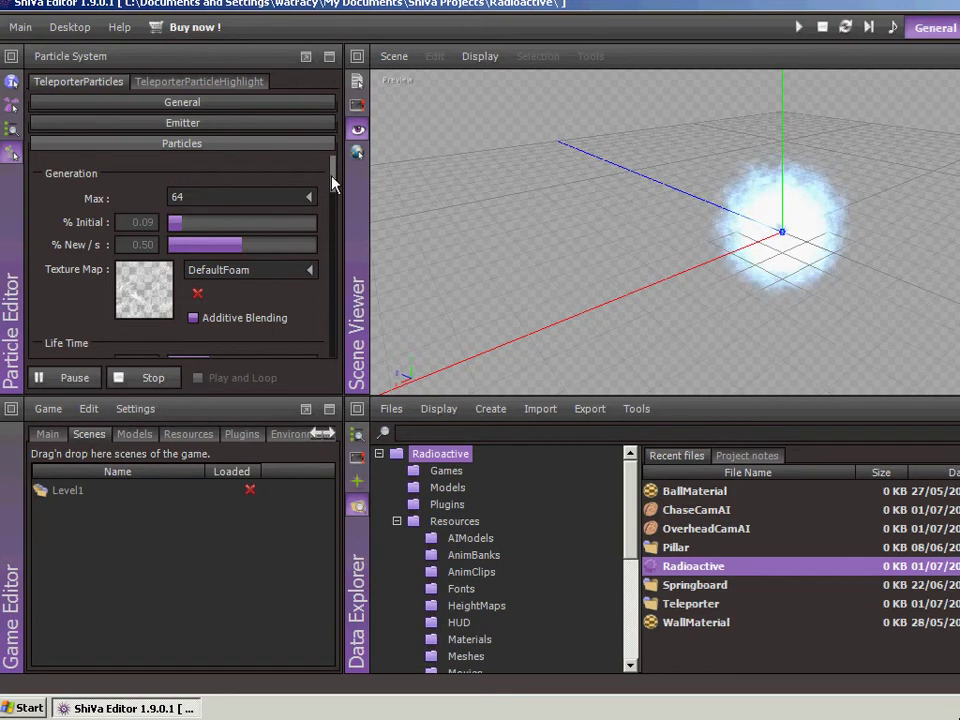
{"action": "left_click_drag", "start_coordinate": [333, 183], "coordinate": [337, 282]}
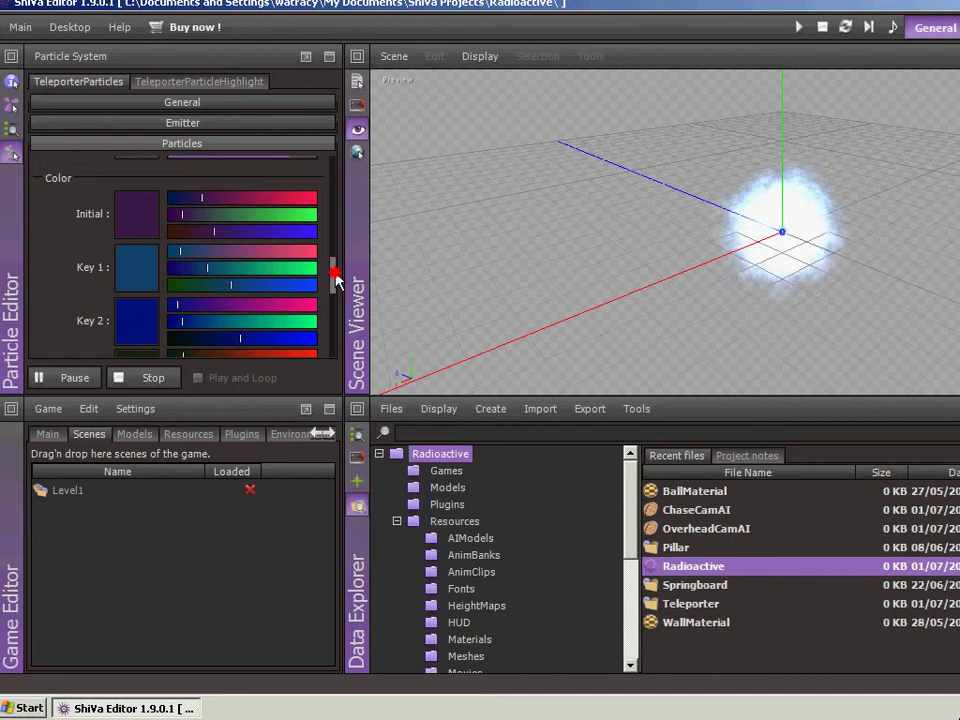
{"action": "left_click_drag", "start_coordinate": [336, 281], "coordinate": [333, 348]}
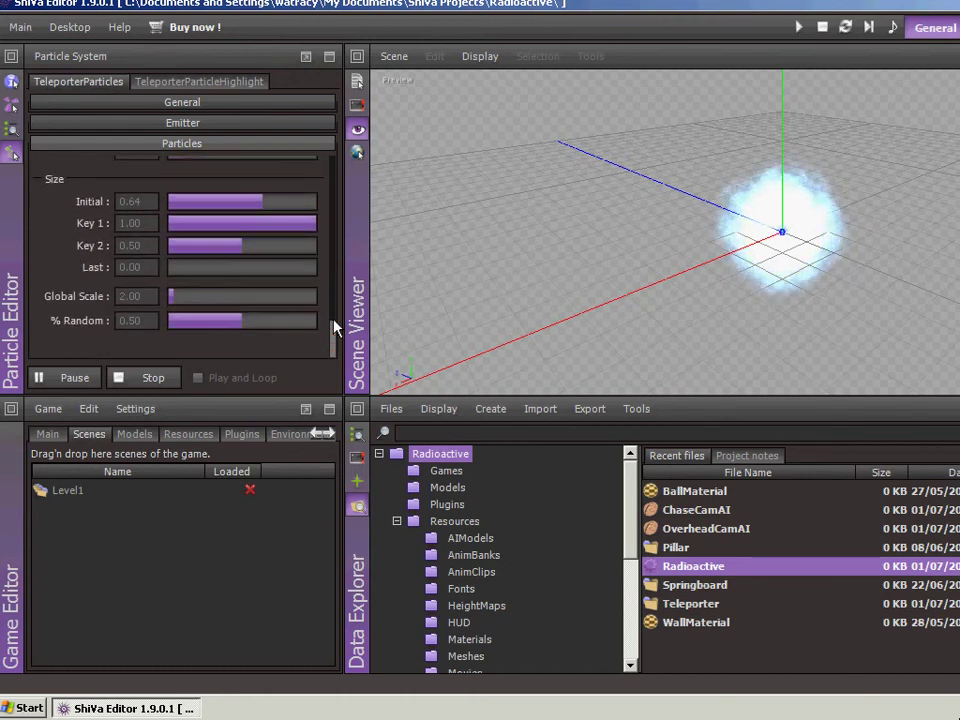
{"action": "left_click", "coordinate": [165, 379]}
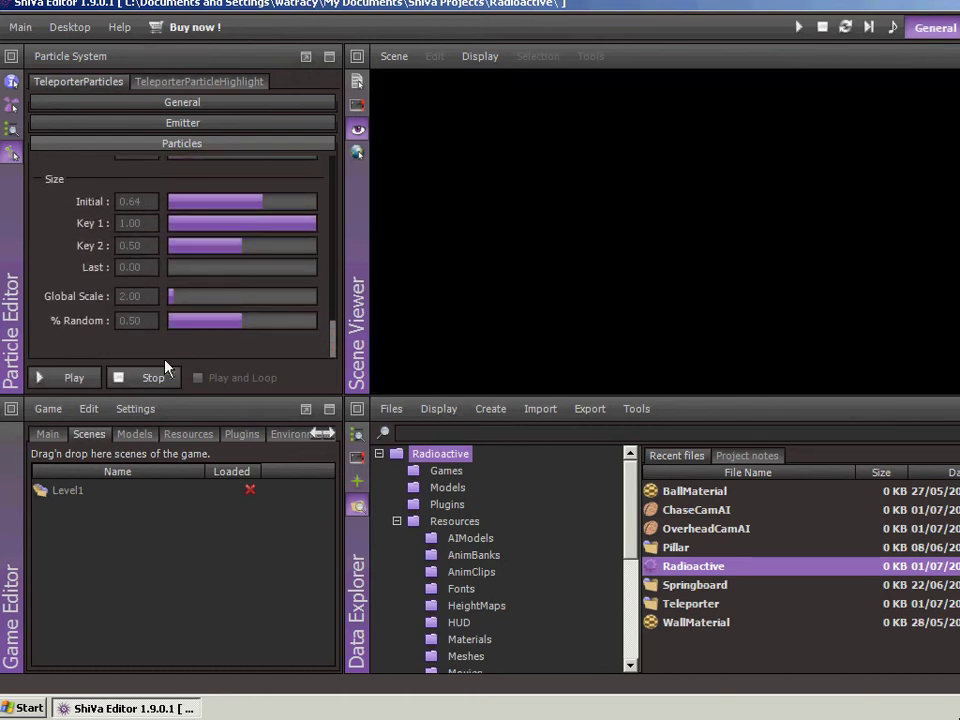
Open the Teleporter model, select its object in the scene and show its attributes.
{"action": "left_click", "coordinate": [494, 409]}
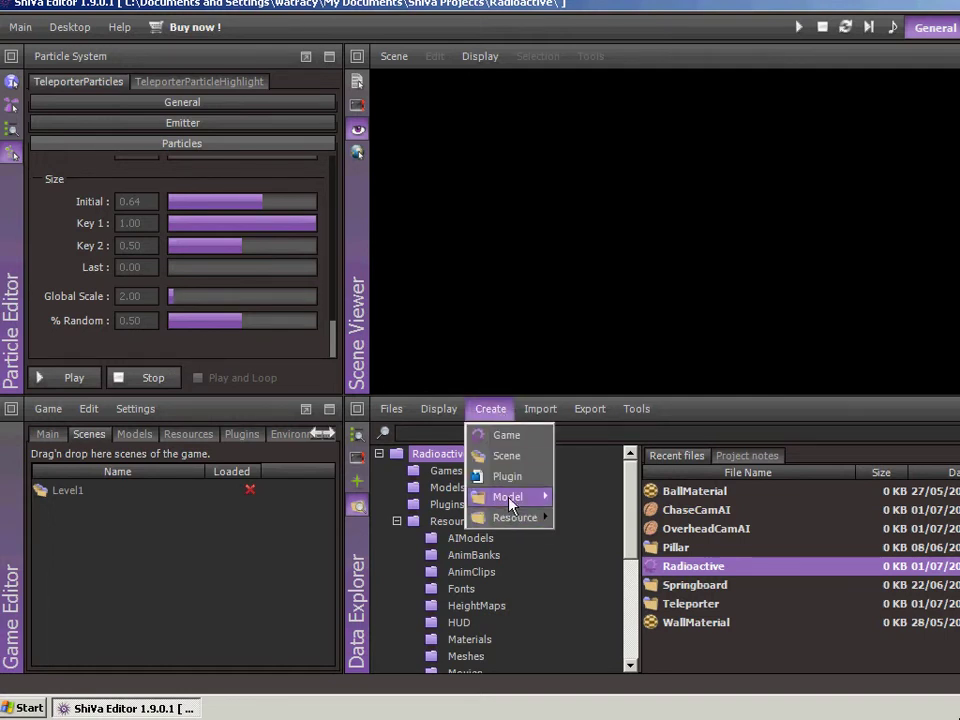
{"action": "mouse_move", "coordinate": [510, 499]}
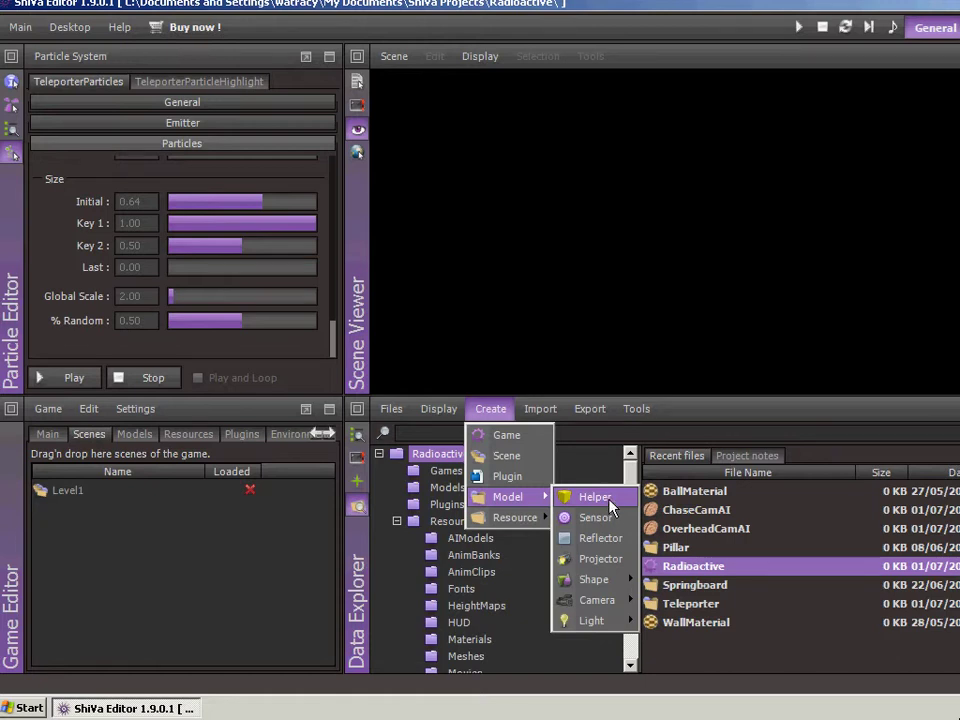
{"action": "left_click", "coordinate": [678, 604]}
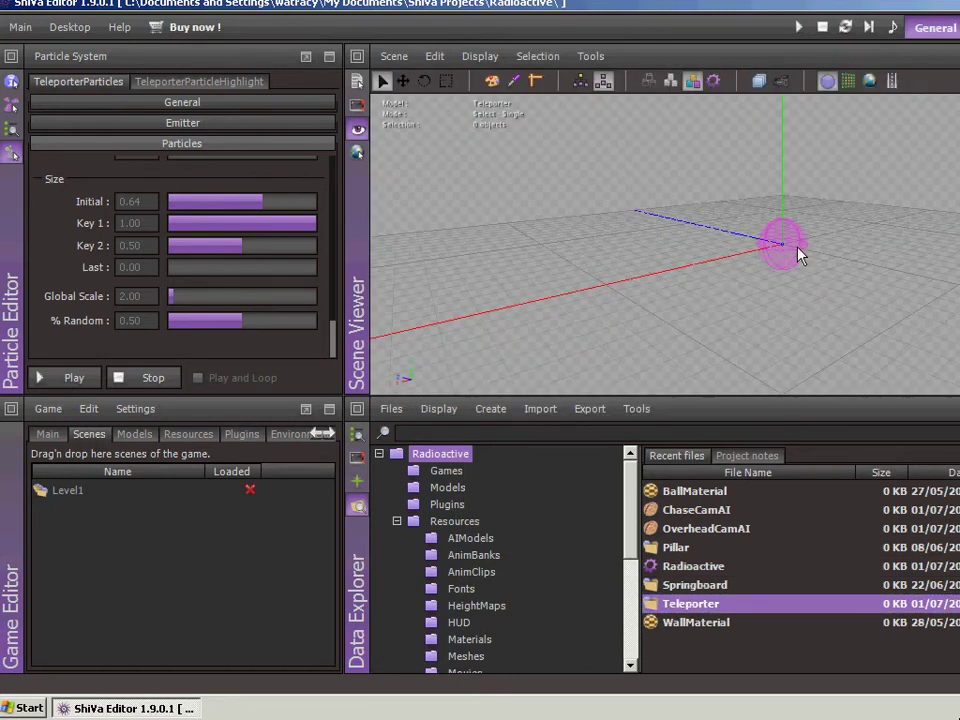
{"action": "left_click", "coordinate": [785, 253]}
{"action": "left_click", "coordinate": [12, 81]}
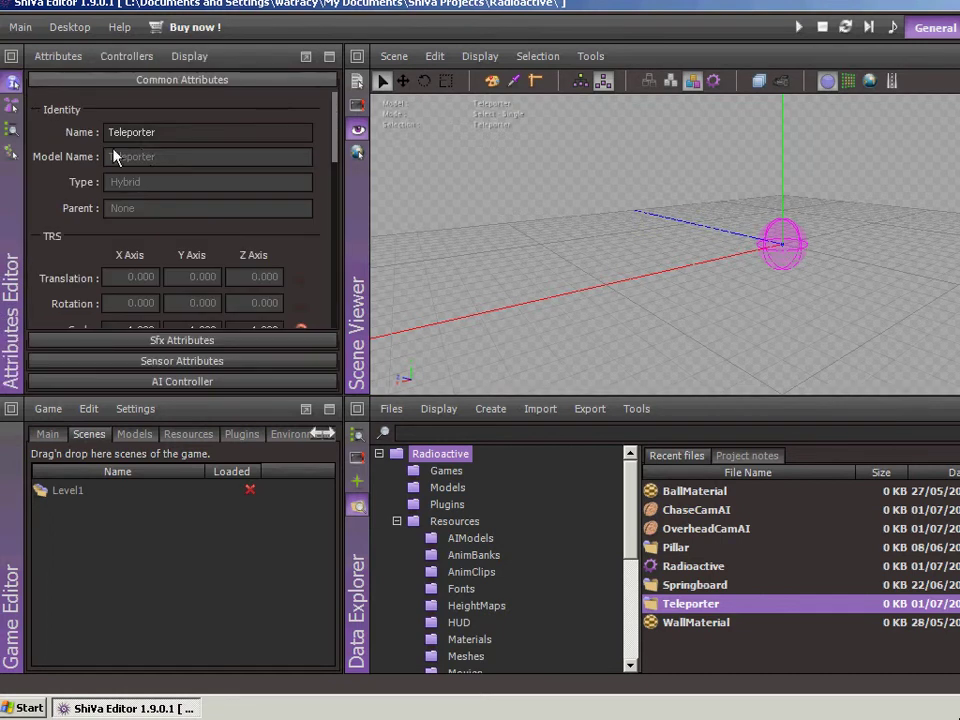
Review the Teleporter's Sfx emitters, its collision sensor parameters and the AI model assigned to it.
{"action": "left_click", "coordinate": [200, 341]}
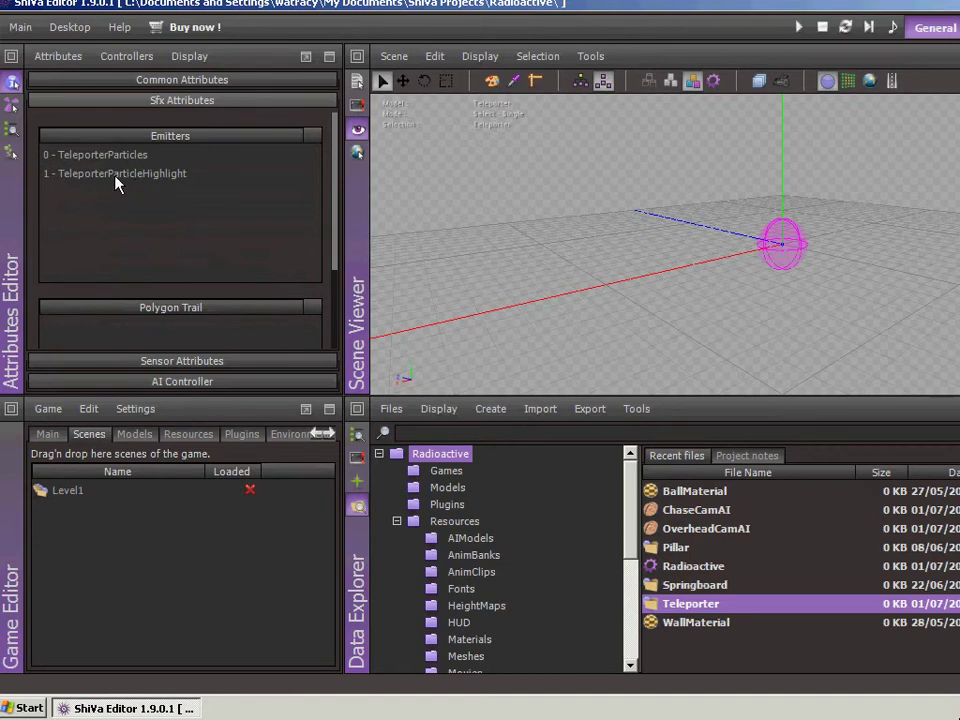
{"action": "left_click", "coordinate": [170, 365]}
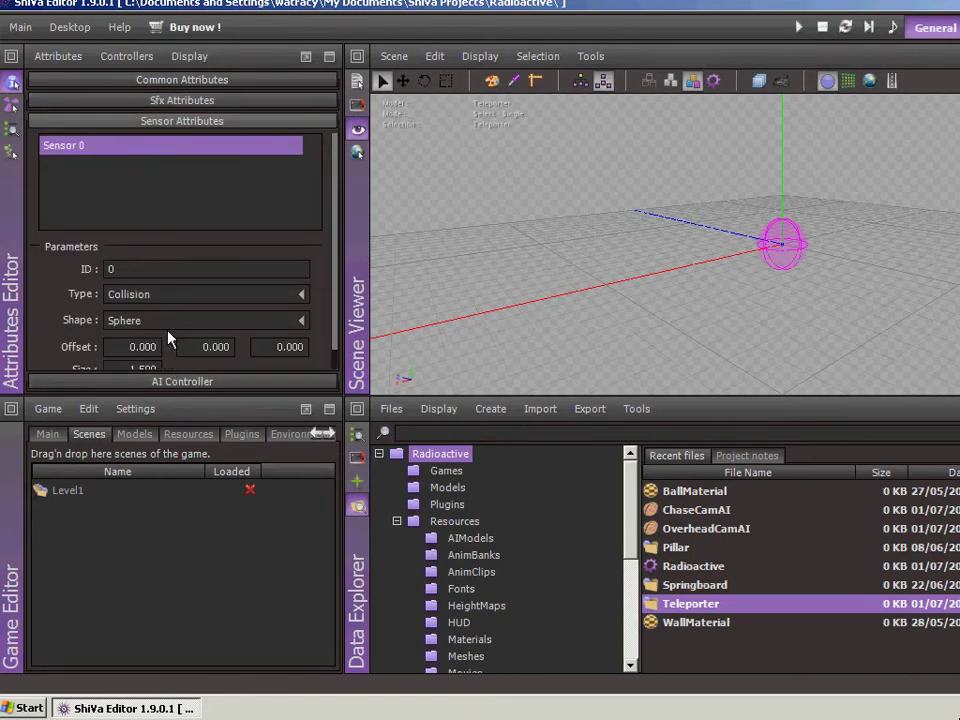
{"action": "left_click_drag", "start_coordinate": [336, 285], "coordinate": [332, 339]}
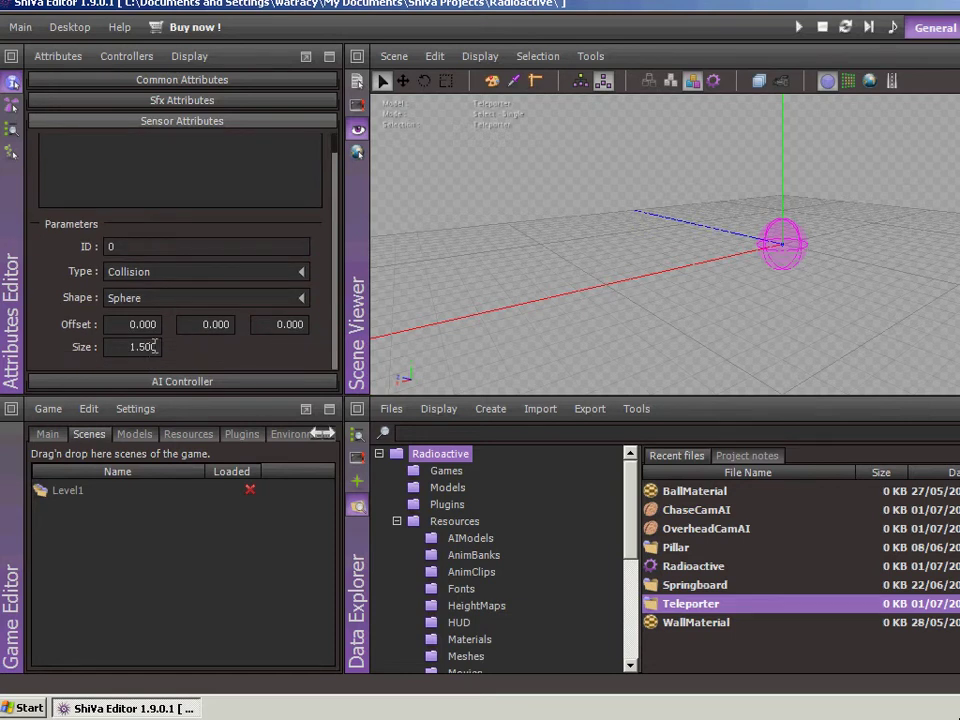
{"action": "left_click", "coordinate": [158, 379]}
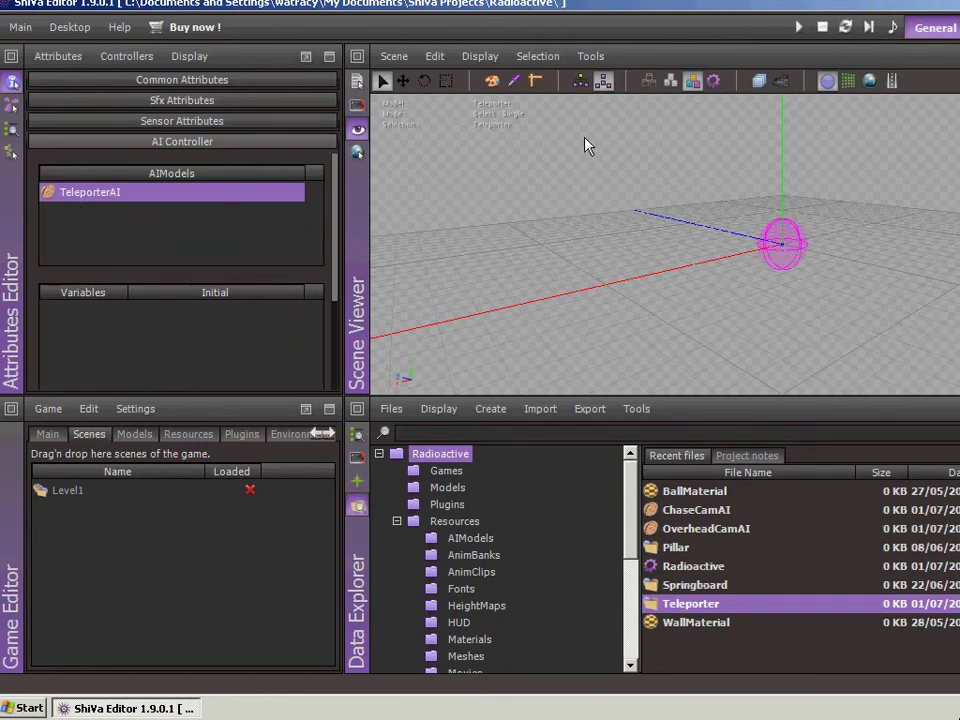
Open TeleporterAI in the Code workspace and view its onInit and onSensorCollision handler scripts.
{"action": "left_click", "coordinate": [958, 27]}
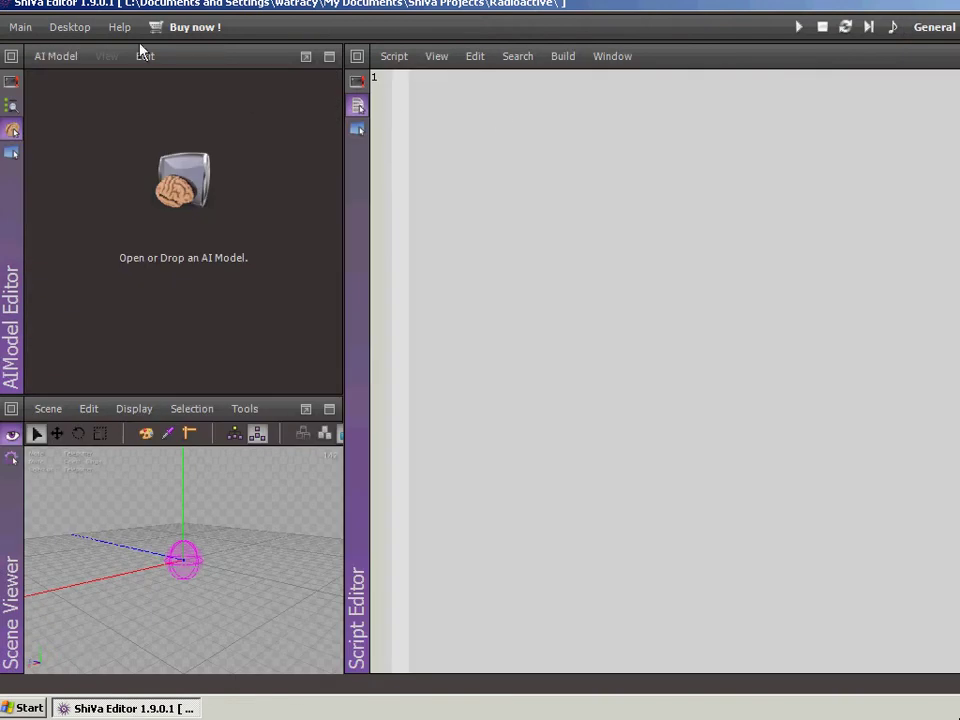
{"action": "left_click", "coordinate": [55, 56]}
{"action": "left_click", "coordinate": [94, 170]}
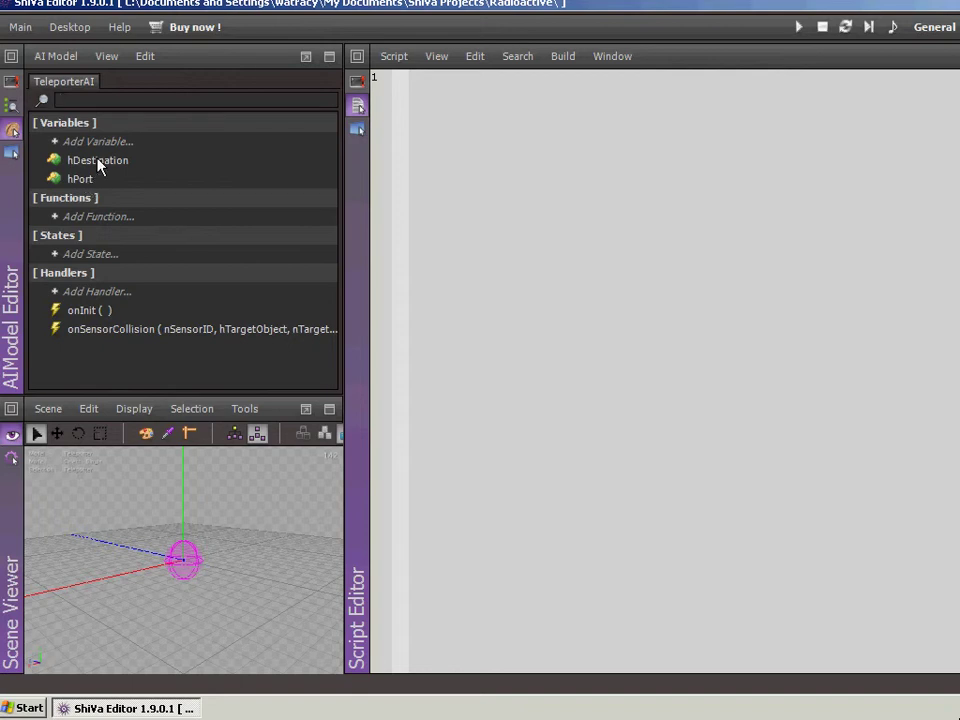
{"action": "double_click", "coordinate": [100, 318]}
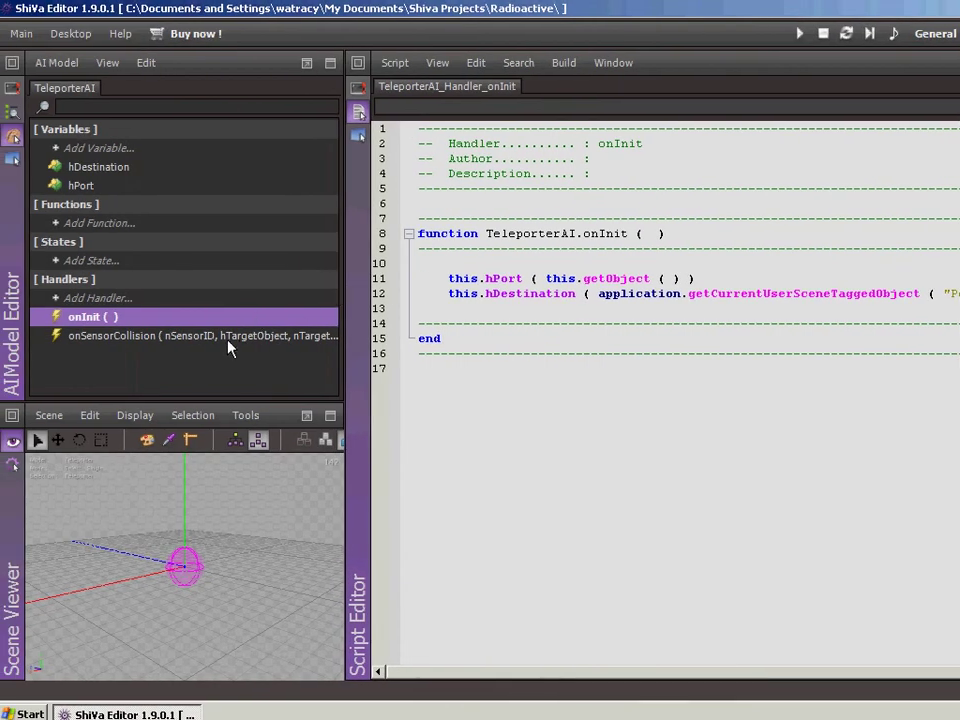
{"action": "double_click", "coordinate": [25, 340]}
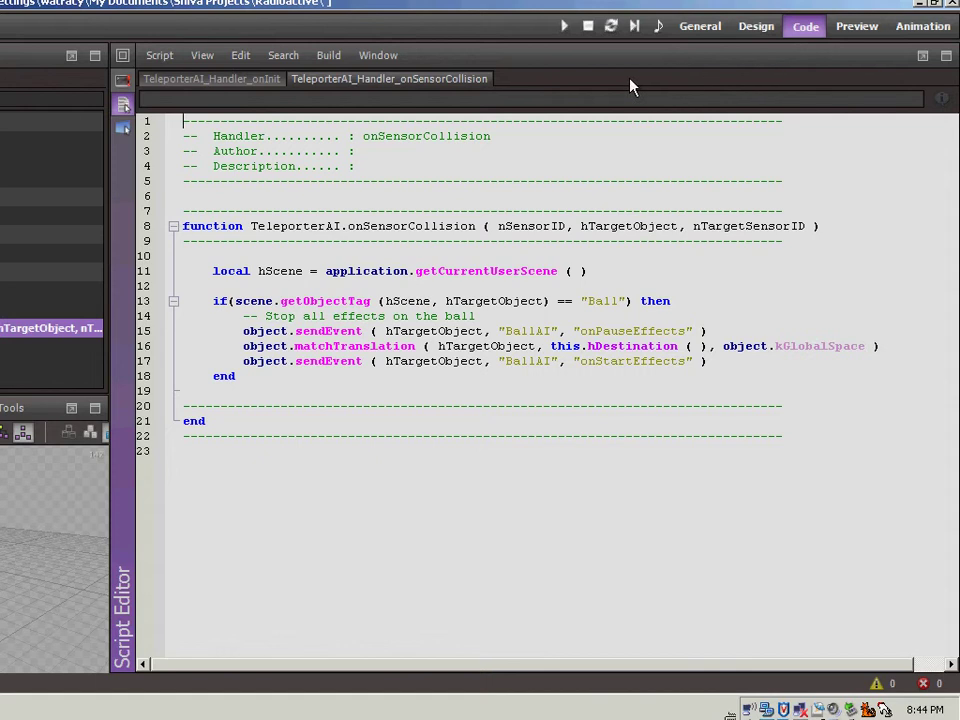
Return to the General workspace and load the Level1 scene without saving the Teleporter model.
{"action": "left_click", "coordinate": [700, 30]}
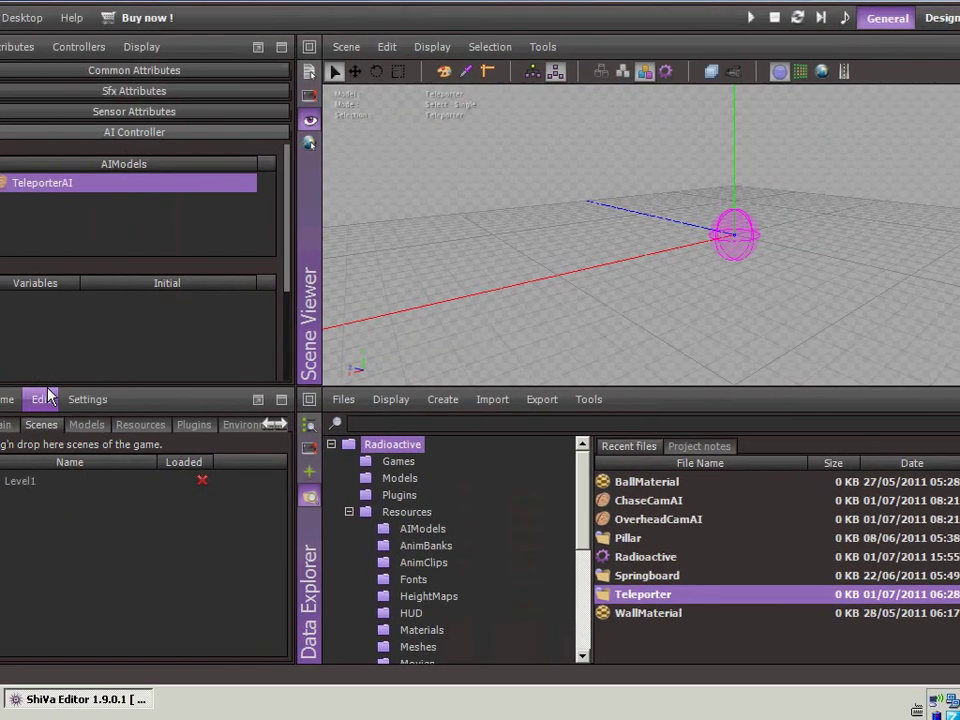
{"action": "double_click", "coordinate": [44, 481]}
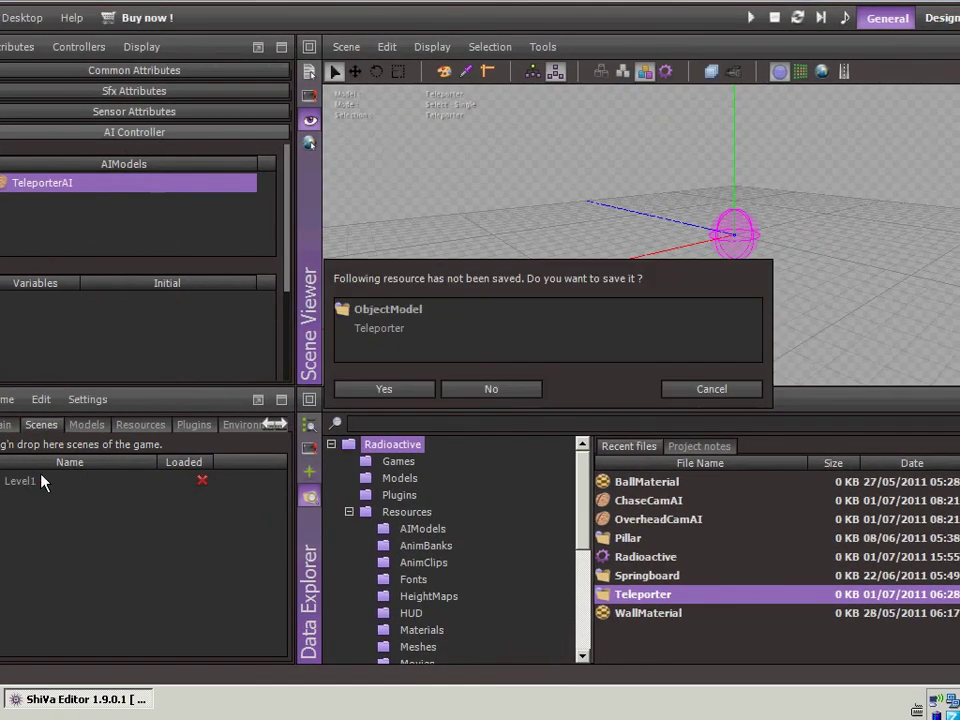
{"action": "left_click", "coordinate": [494, 395]}
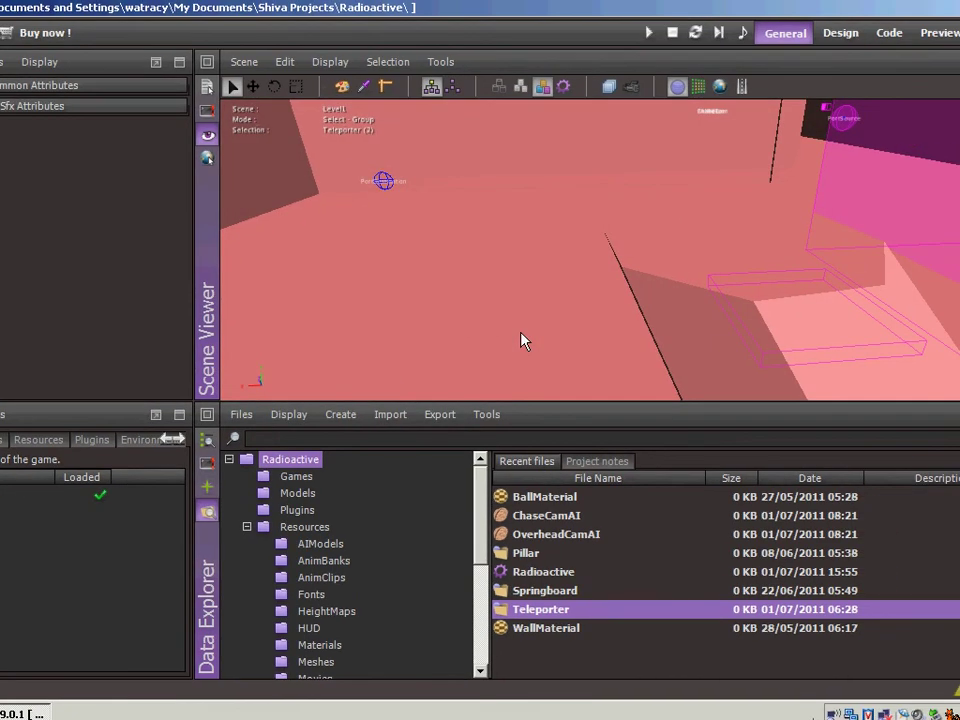
Locate Teleporter (2) in the Level1 scene's object list and inspect its selection tag without changing it.
{"action": "left_click", "coordinate": [846, 123]}
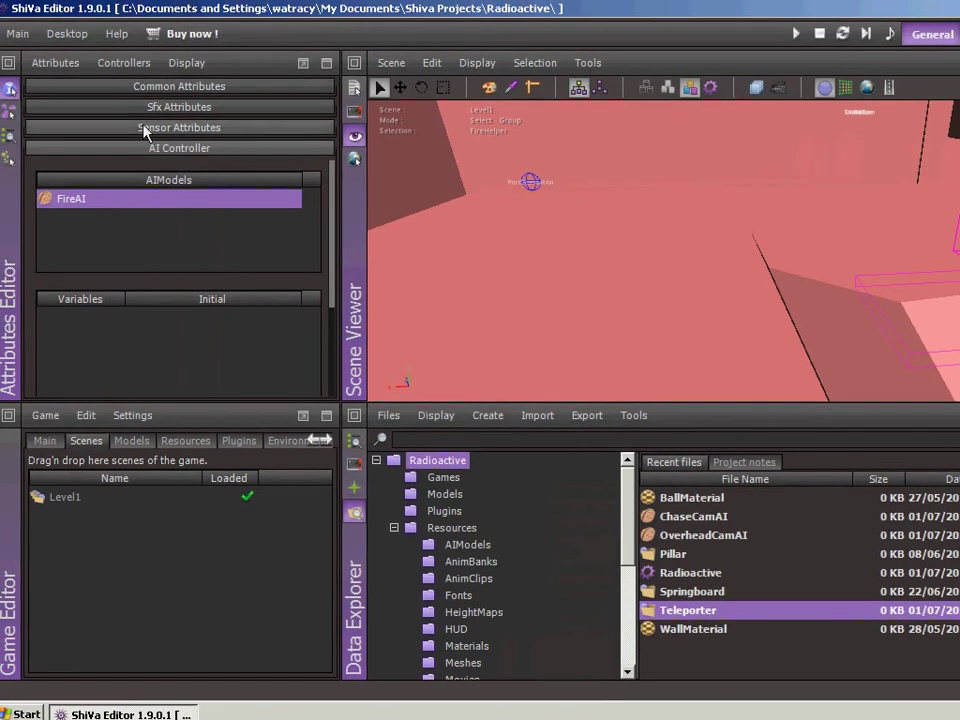
{"action": "left_click", "coordinate": [9, 134]}
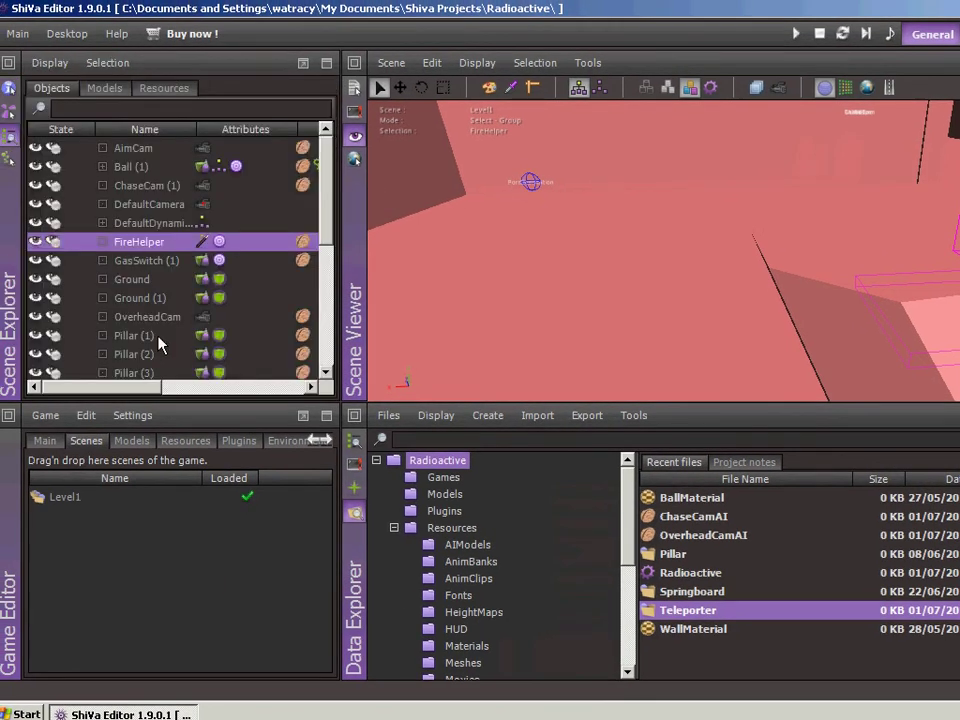
{"action": "scroll", "coordinate": [158, 344], "scroll_direction": "down", "scroll_amount": 5}
{"action": "left_click", "coordinate": [150, 205]}
{"action": "right_click", "coordinate": [150, 207]}
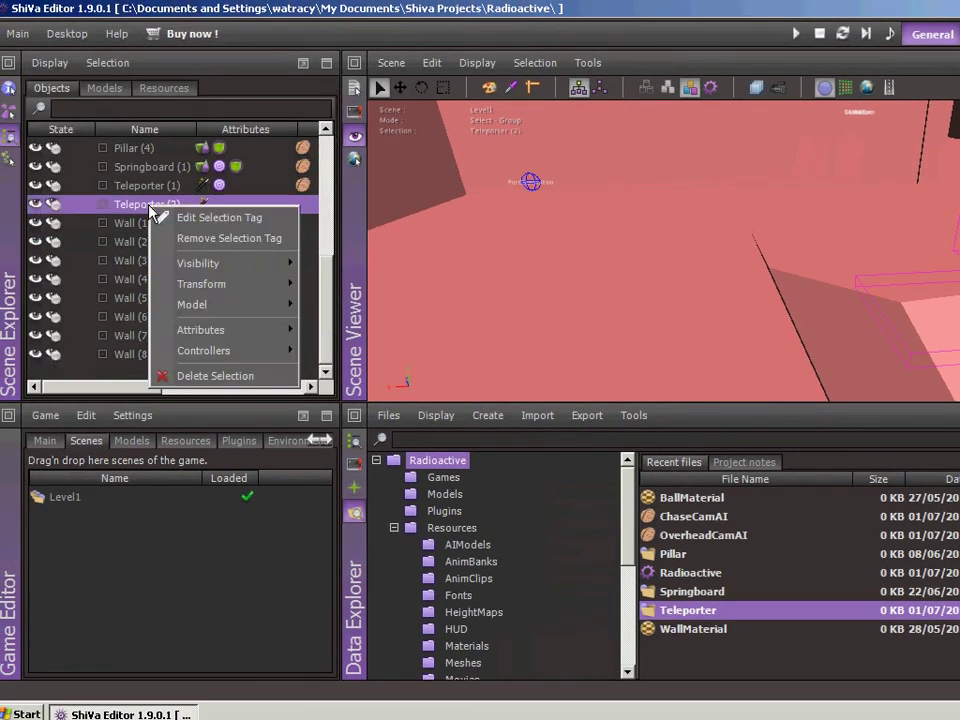
{"action": "left_click", "coordinate": [219, 217]}
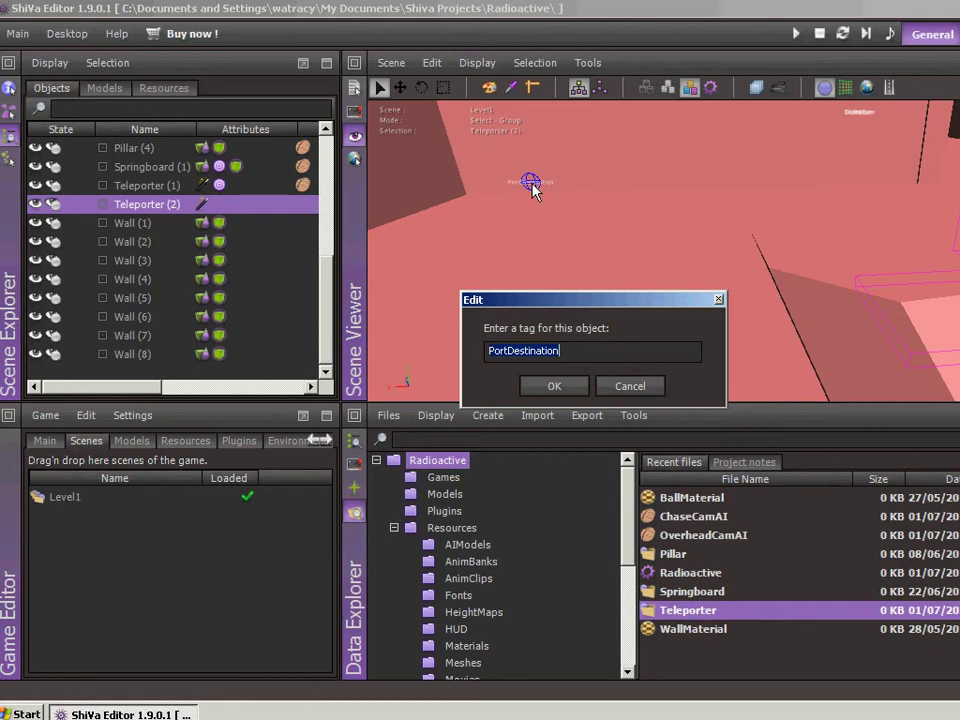
{"action": "left_click", "coordinate": [615, 388]}
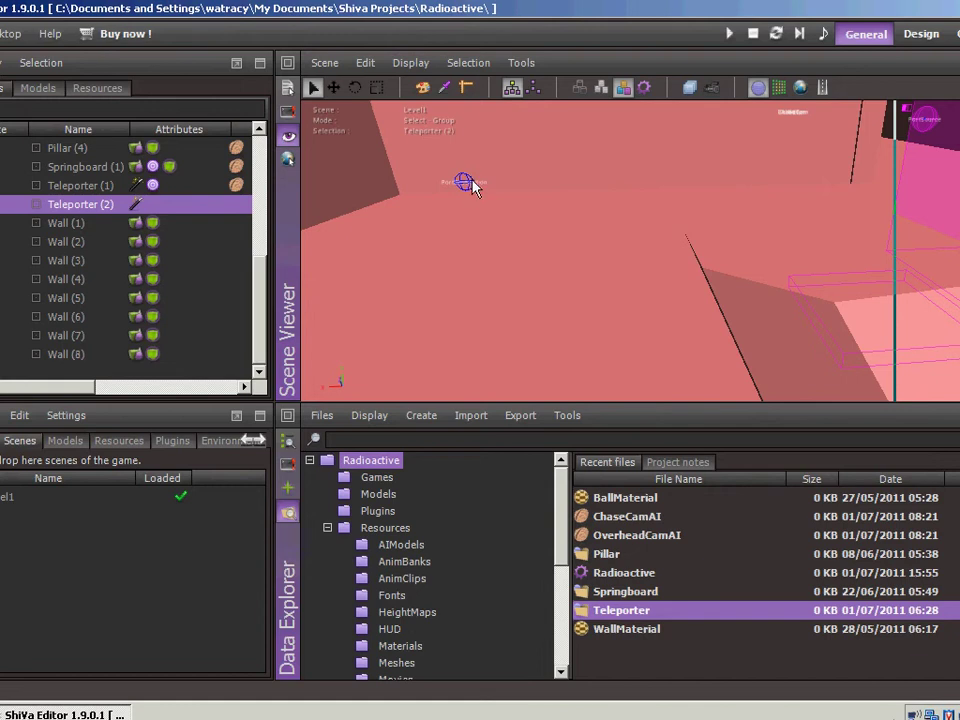
Run the game and shoot the ball through the level from the overhead camera view to test the teleporter.
{"action": "left_click", "coordinate": [729, 33]}
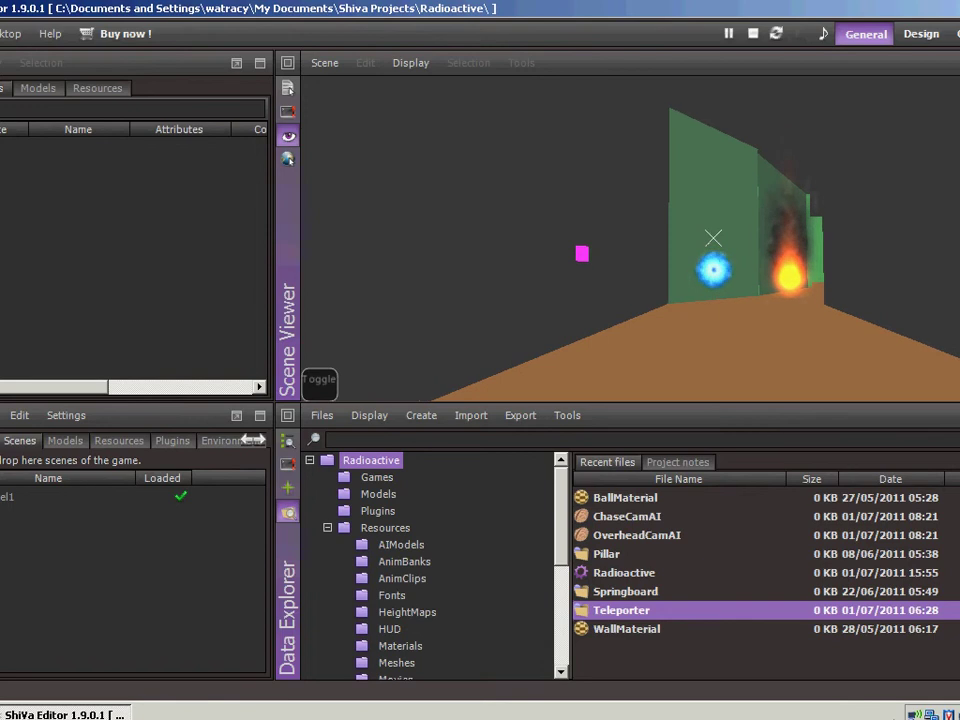
{"action": "key", "text": "c"}
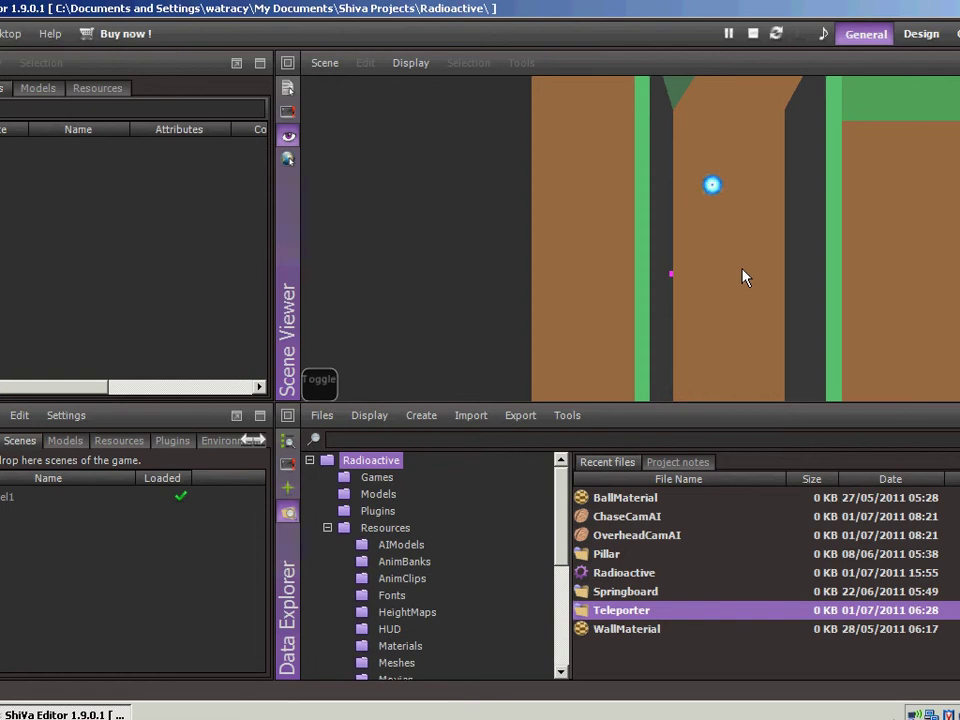
{"action": "left_click_drag", "start_coordinate": [742, 268], "coordinate": [725, 400]}
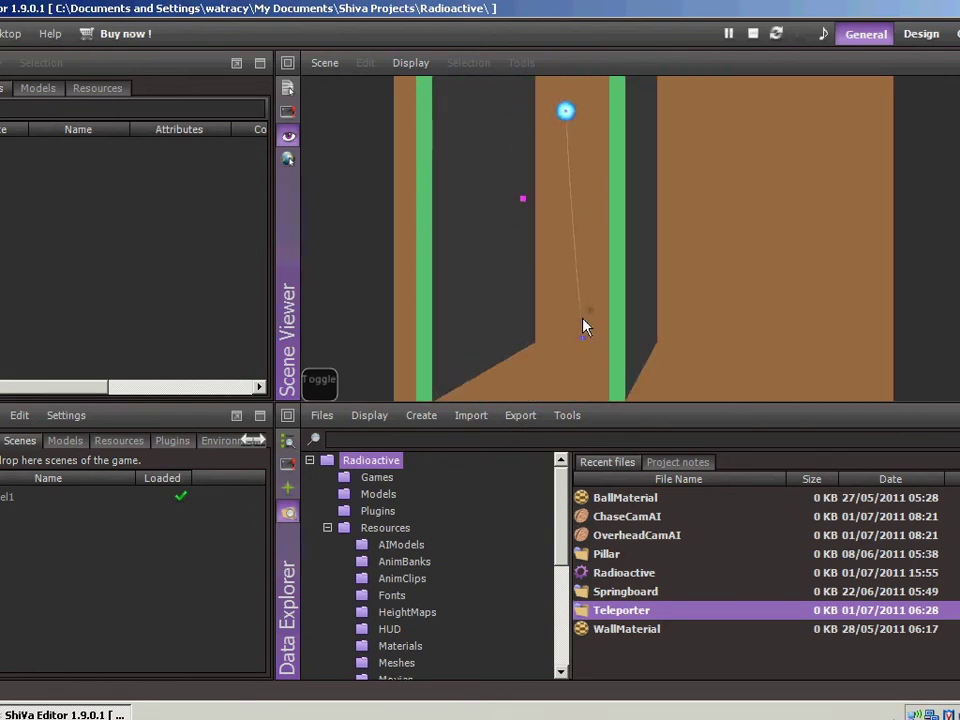
{"action": "left_click", "coordinate": [600, 260]}
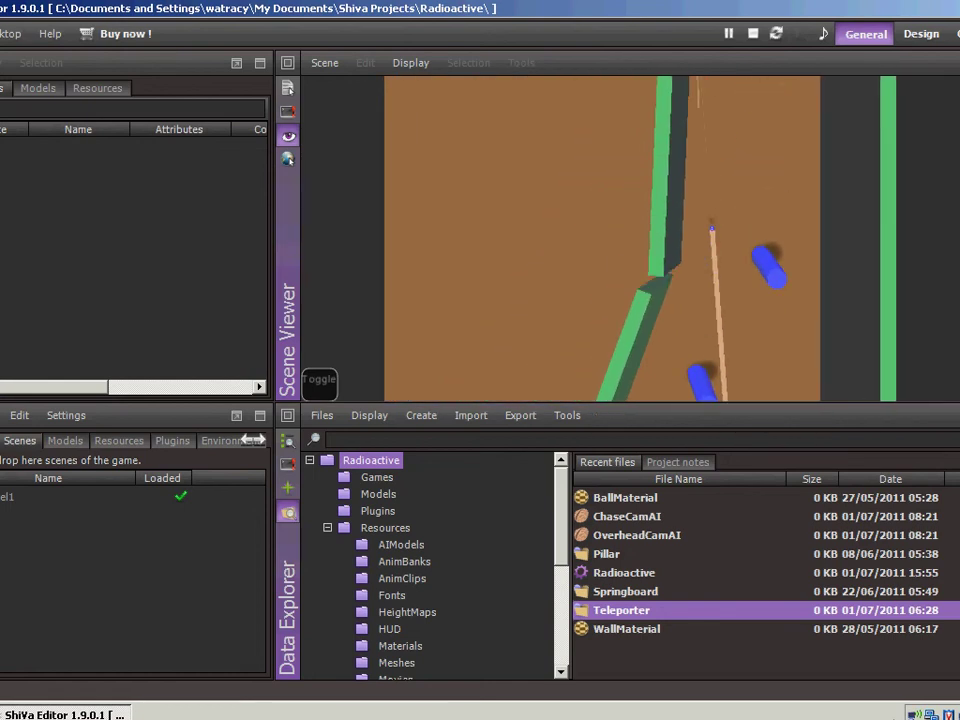